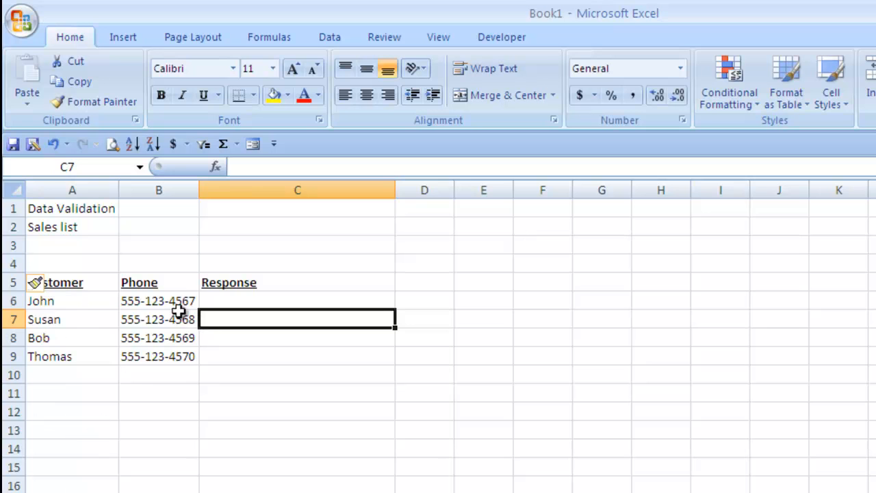
Step: Enter the free-text responses "left message", "lm" and "let message" in cells C6, C7 and C8
click(226, 301)
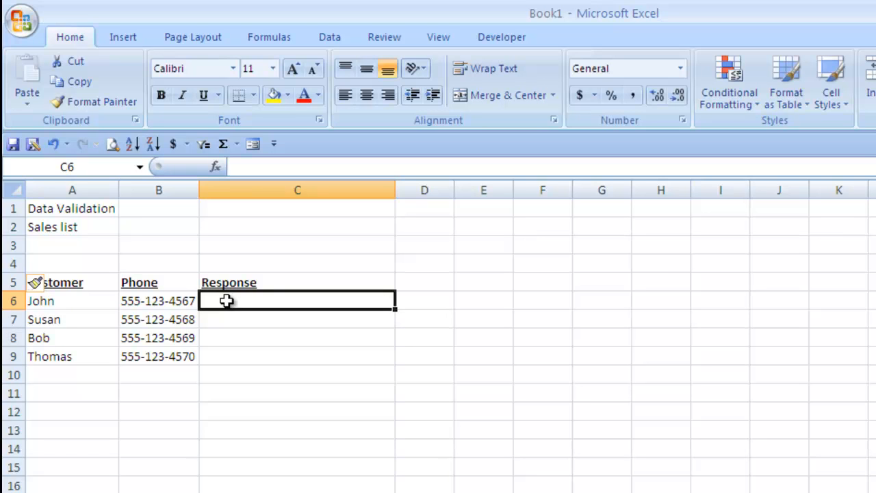
text(le)
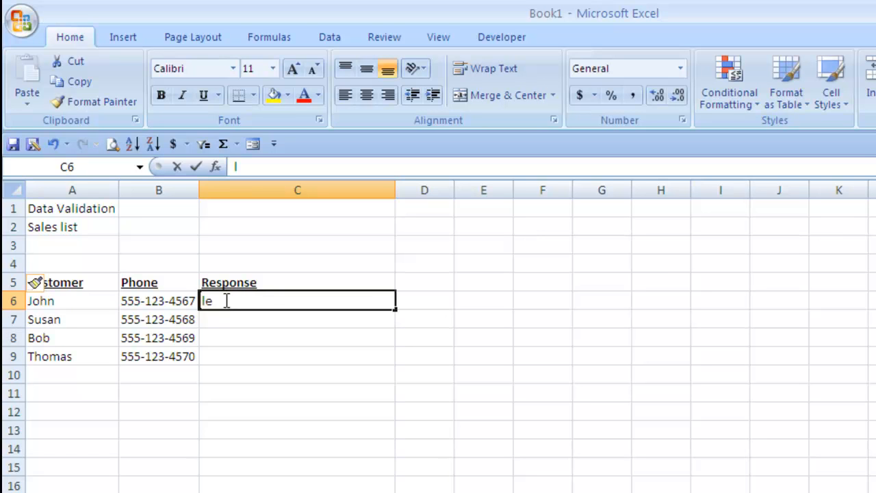
text(ft message)
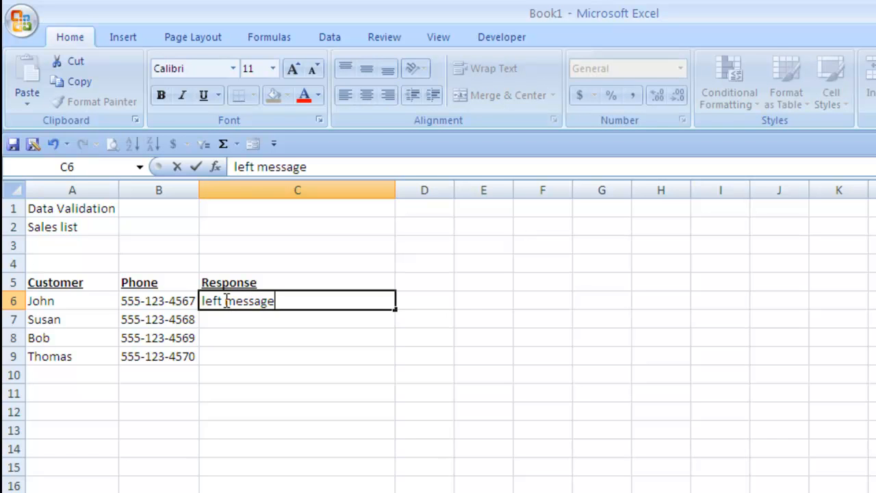
key(Return)
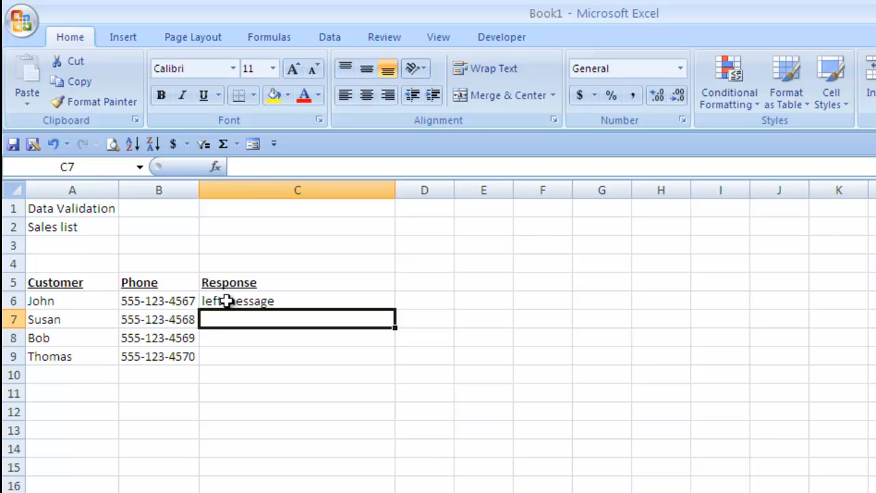
text(lm)
key(Return)
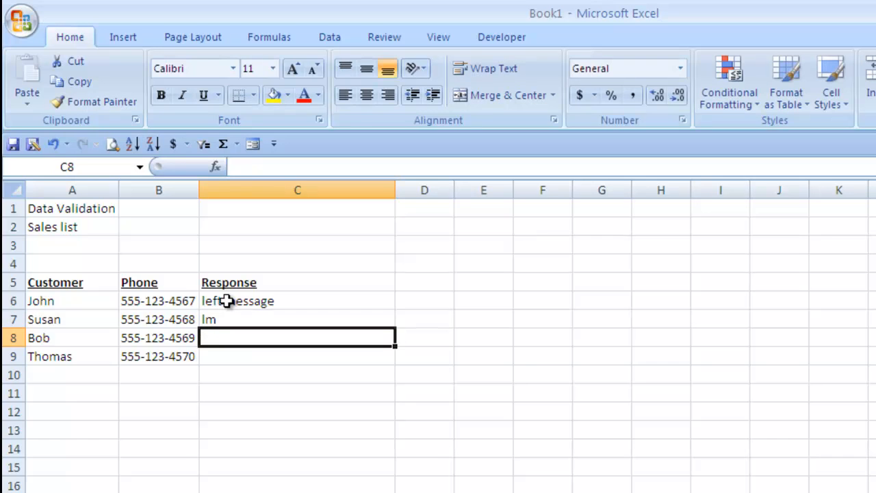
text(let )
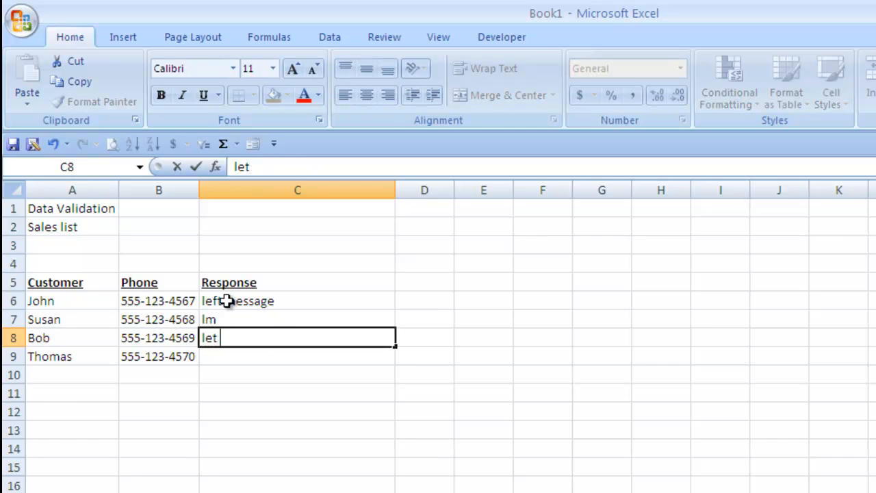
text(message)
key(Return)
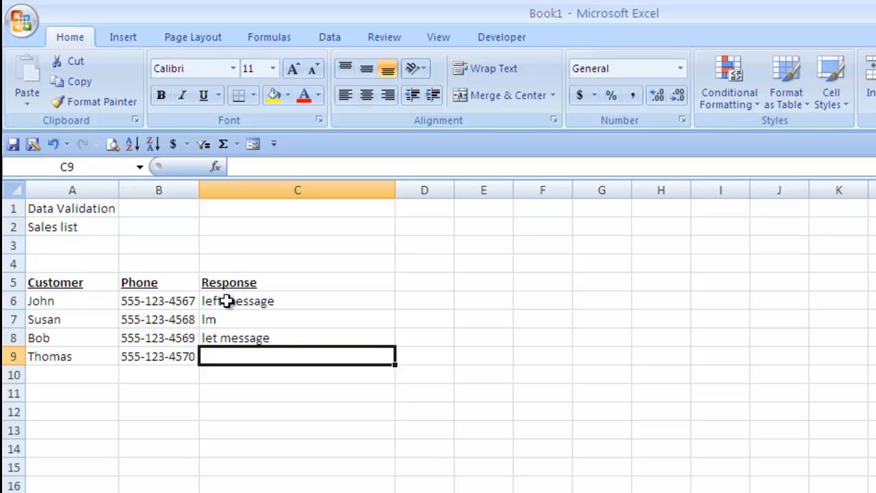
Step: Clear the response entries from cells C6 through C9
drag(248, 303, 245, 351)
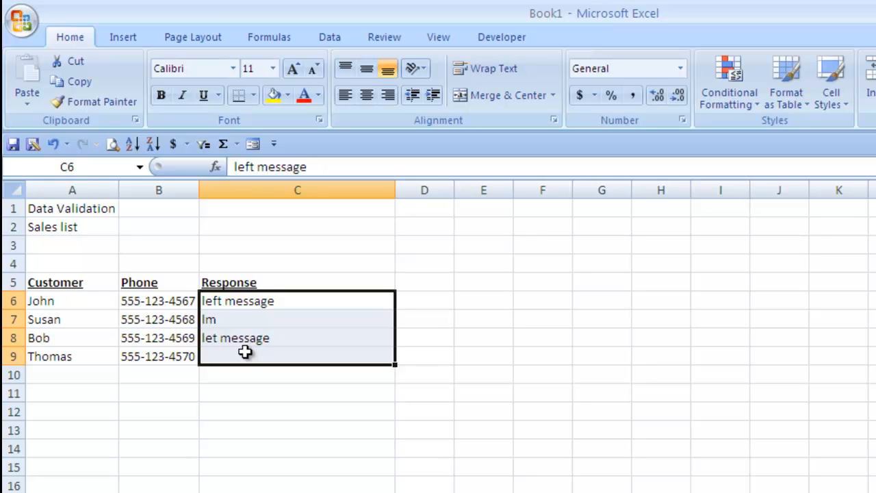
key(Delete)
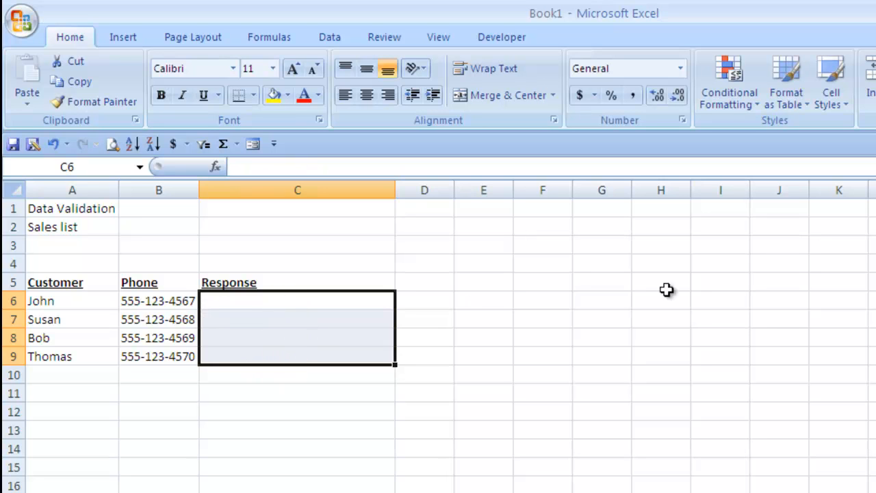
Step: Start a list of allowed responses by entering "Left message" in I1 and "No thanks" in I2
click(719, 210)
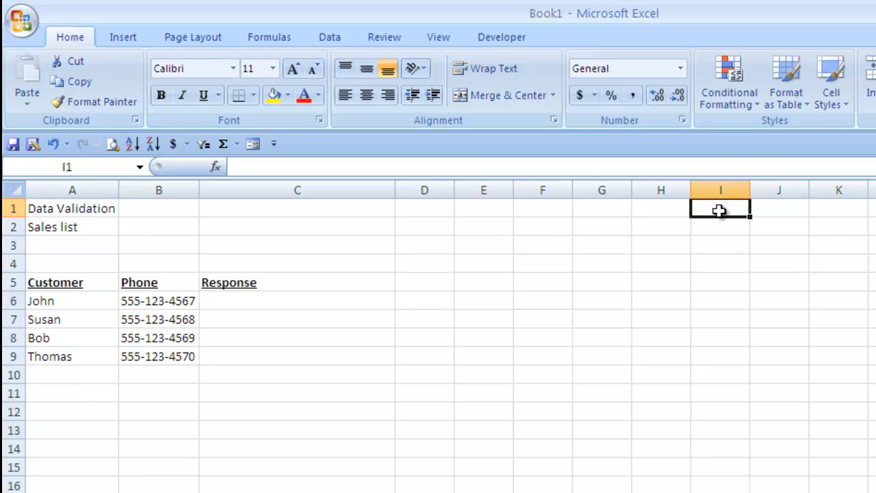
text(Left messa)
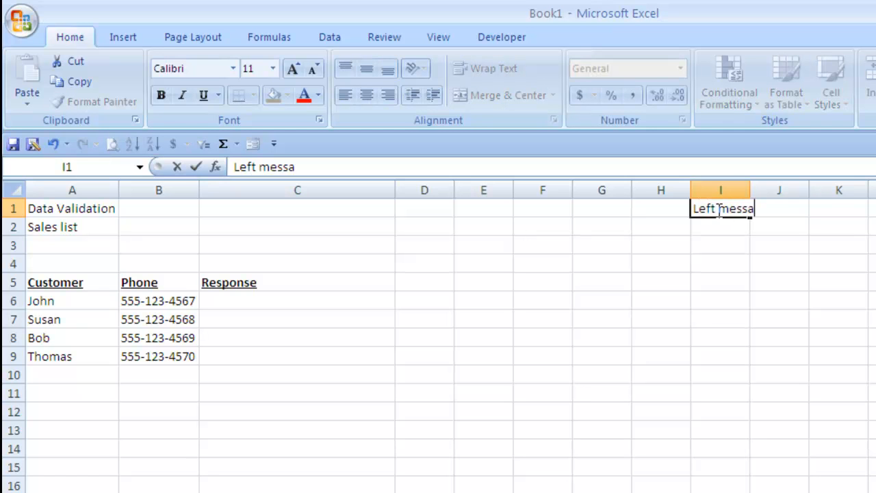
text(ge)
key(Return)
text(No thanks)
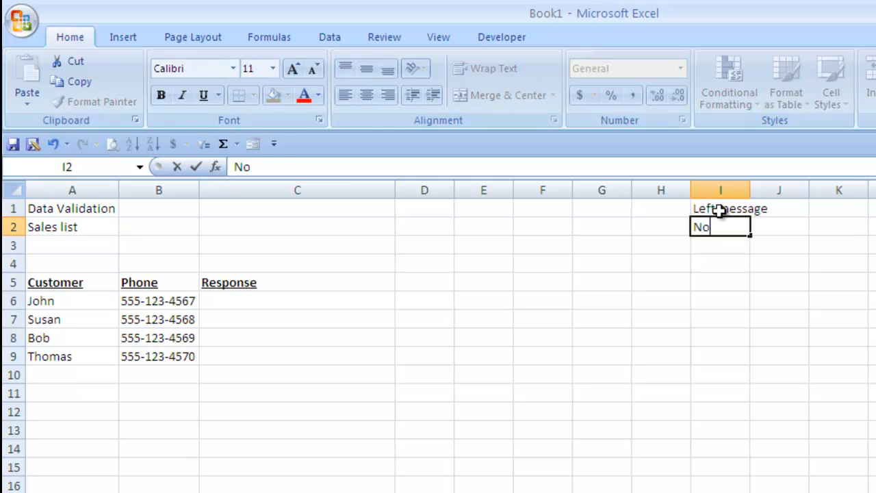
key(Return)
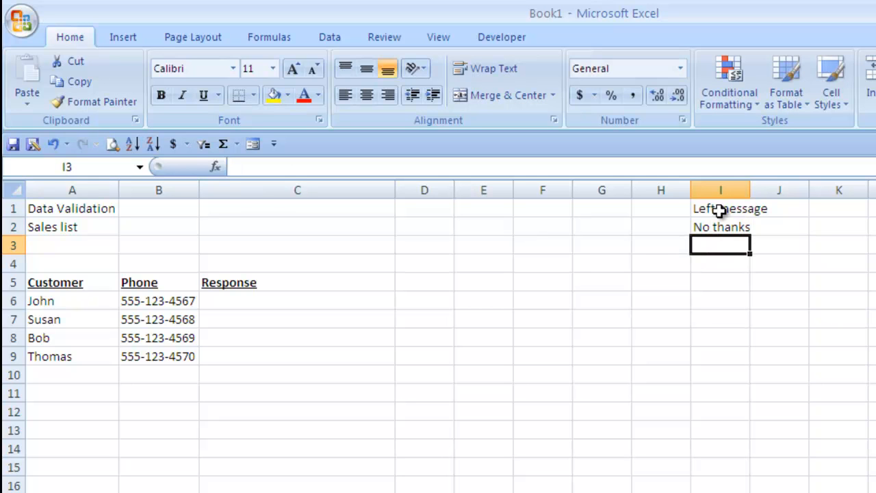
Step: Complete the list of allowed responses with "Send check" in I3 and "Gave credit card number" in I4
text(Send check)
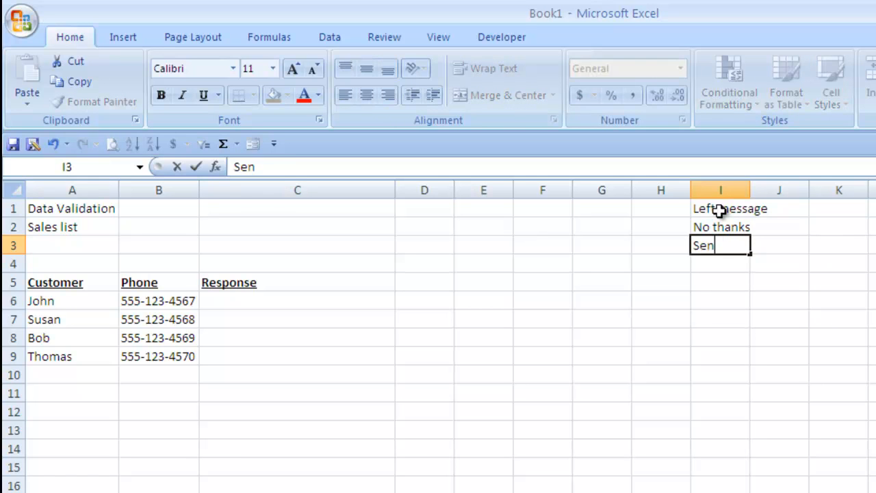
key(Return)
text(Gavce)
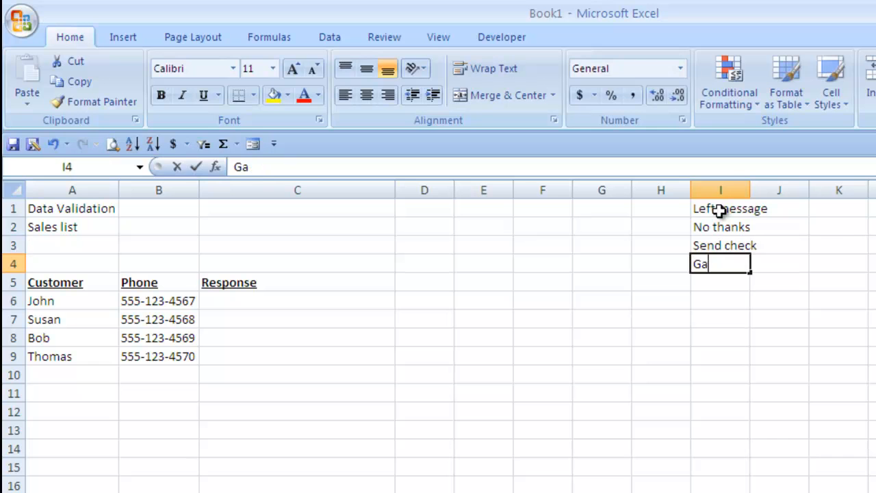
key(BackSpace)
text(e)
key(BackSpace)
key(BackSpace)
text(e c)
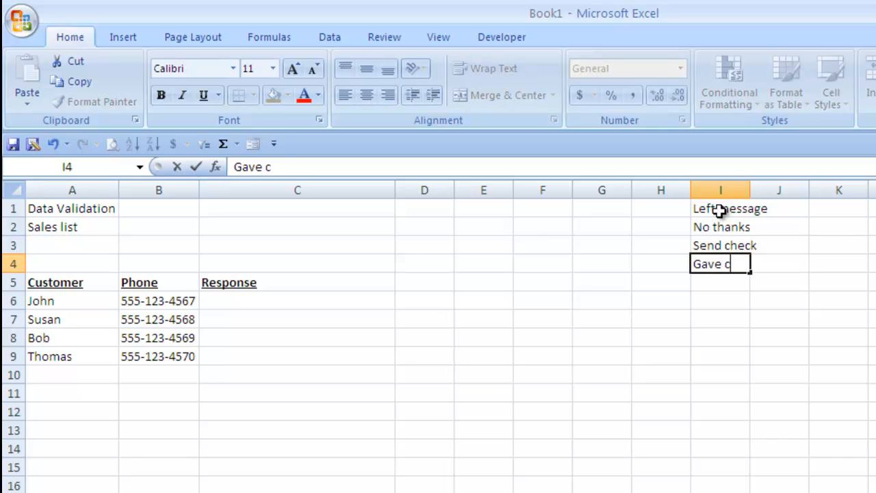
text(redit card)
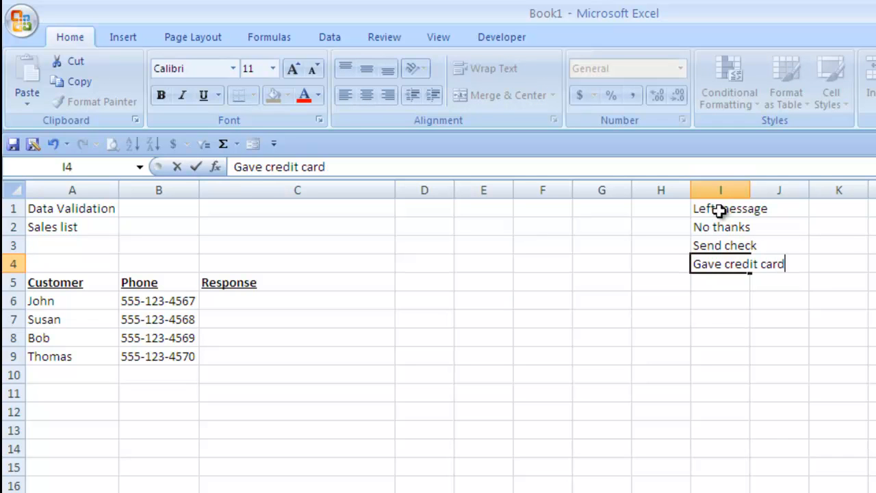
text( number)
key(Return)
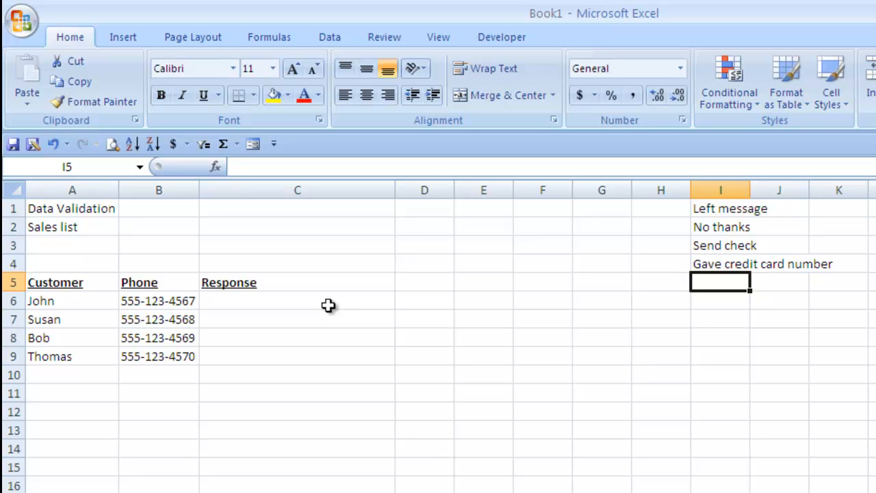
Step: Apply List data validation to the Response cells from C6 downward, using =$I$1:$I$4 as the source
drag(328, 305, 328, 492)
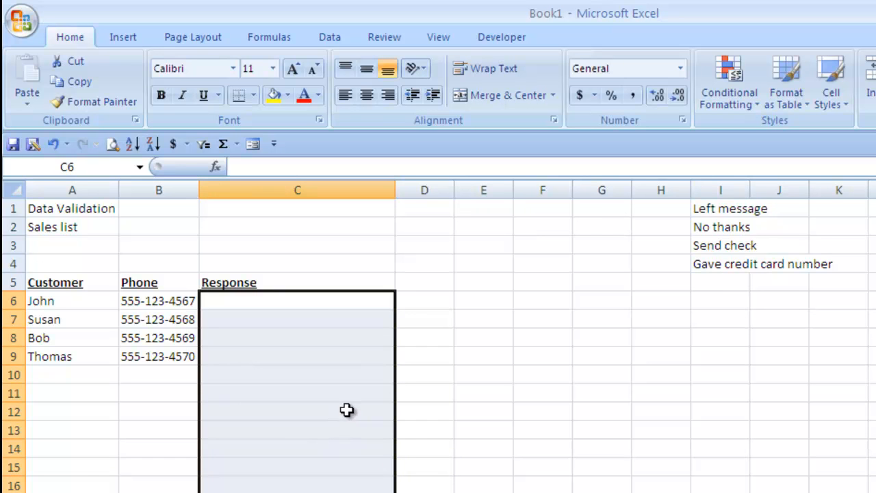
click(328, 41)
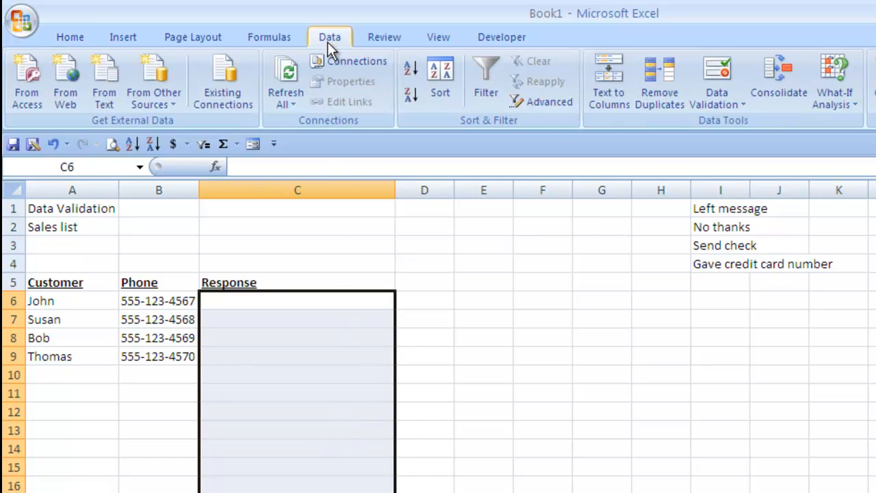
click(723, 80)
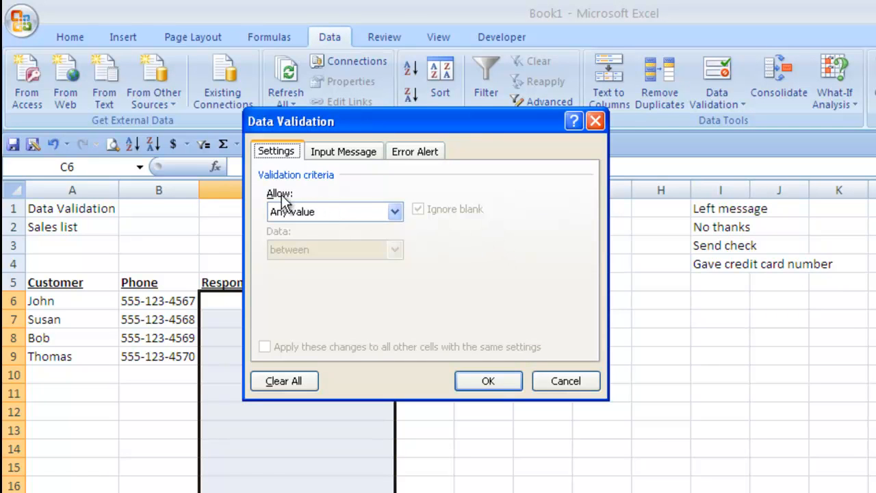
click(395, 212)
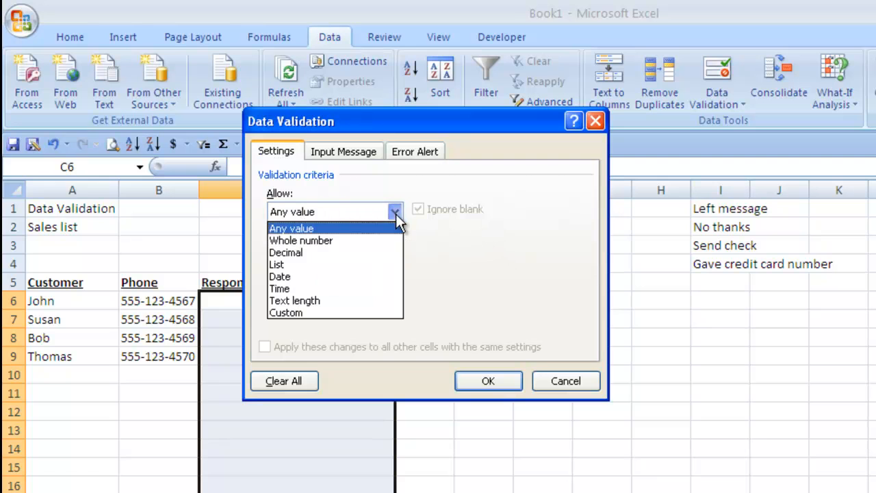
click(359, 266)
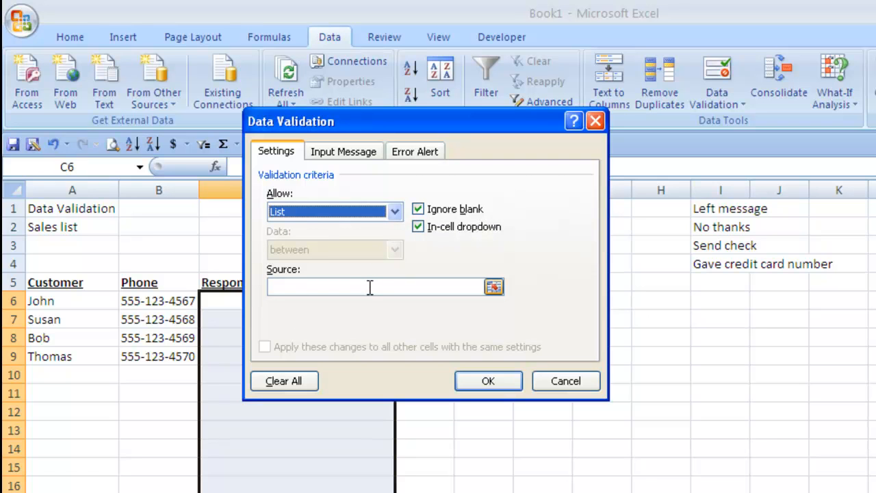
click(370, 287)
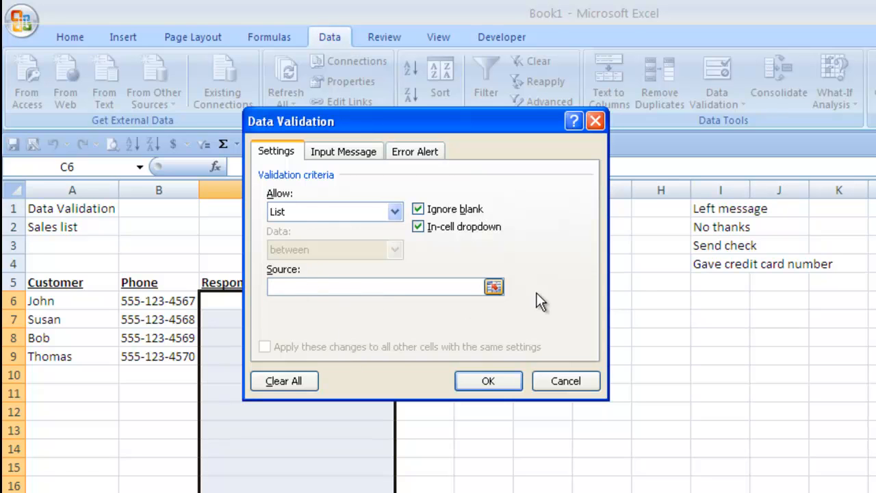
drag(718, 207, 727, 264)
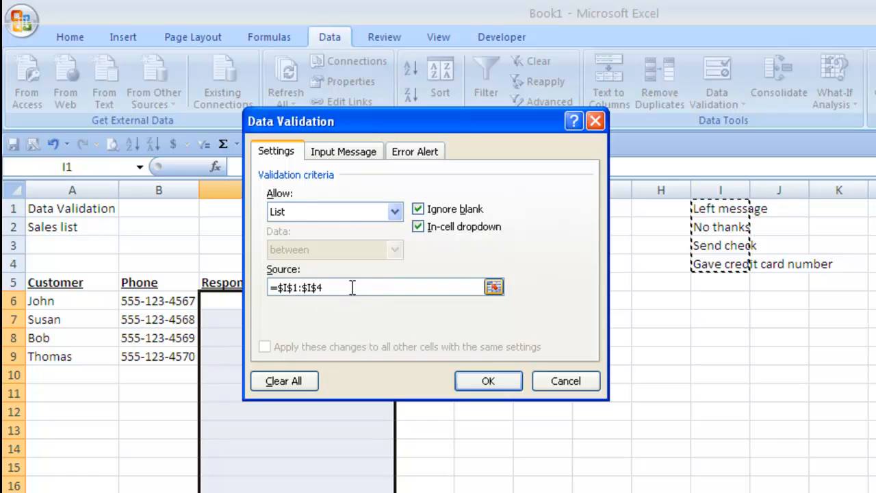
click(483, 381)
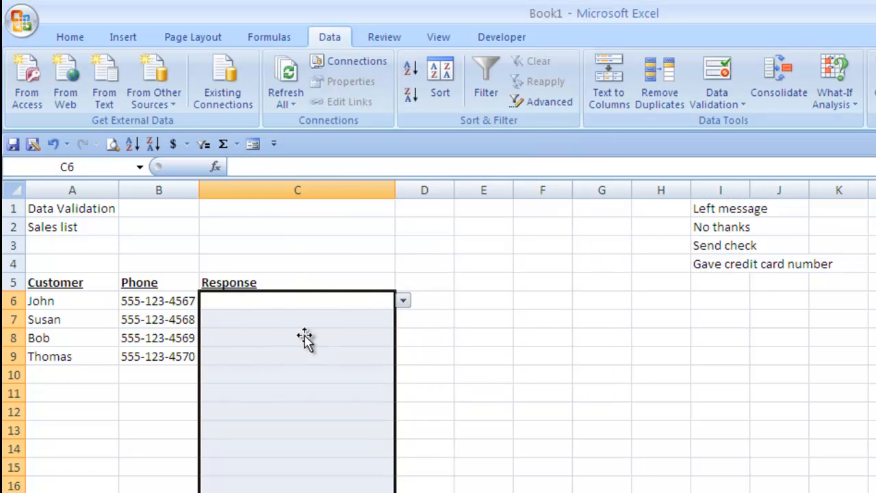
Step: Check several empty Response cells below the customer rows for the in-cell dropdown
click(334, 373)
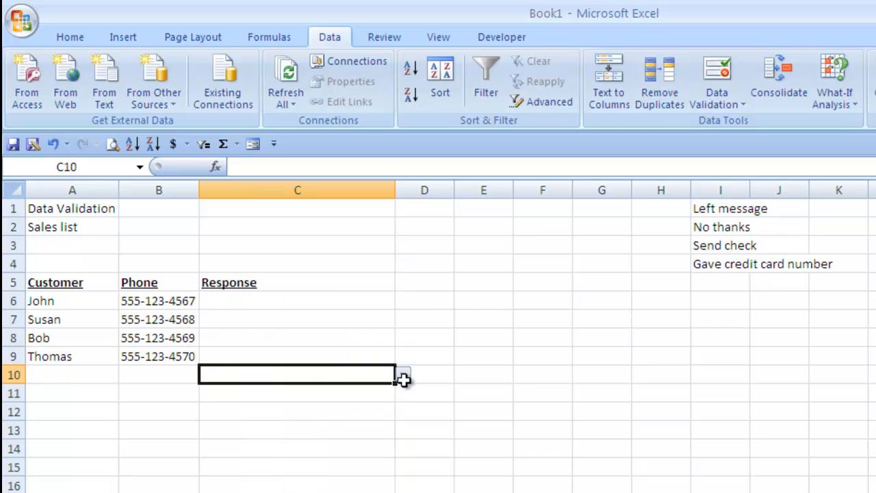
click(371, 437)
click(366, 479)
click(354, 407)
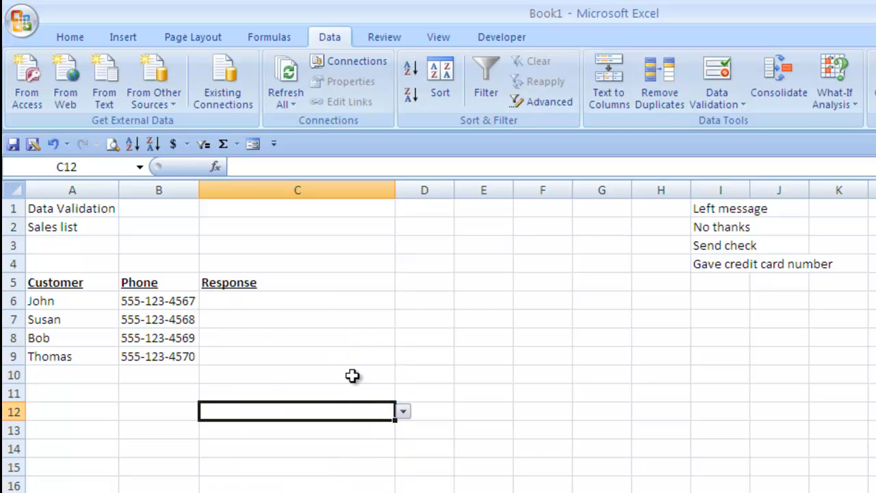
Step: Choose "No thanks" as the response in C6 and "Send check" in C7 from the validation list
click(344, 305)
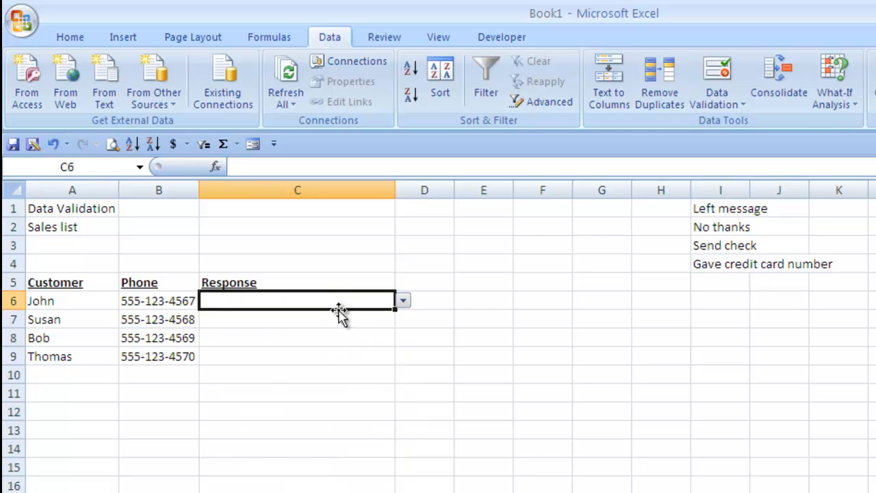
click(404, 301)
click(379, 328)
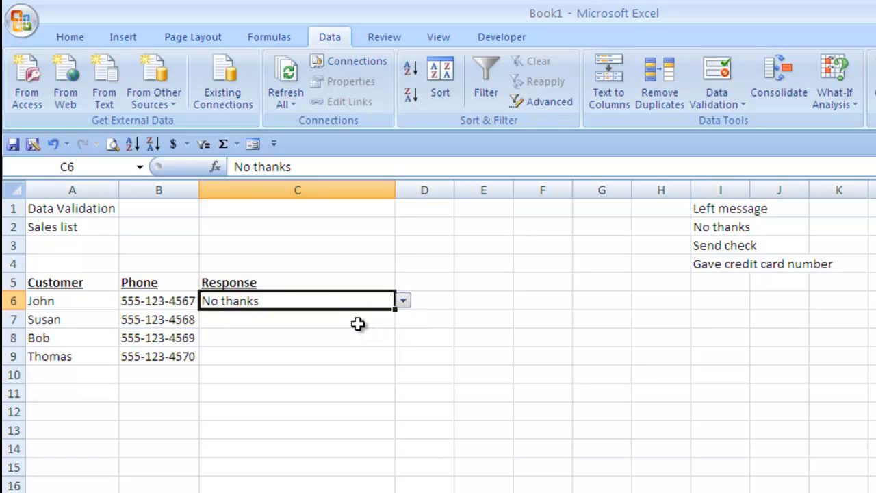
click(358, 323)
click(403, 320)
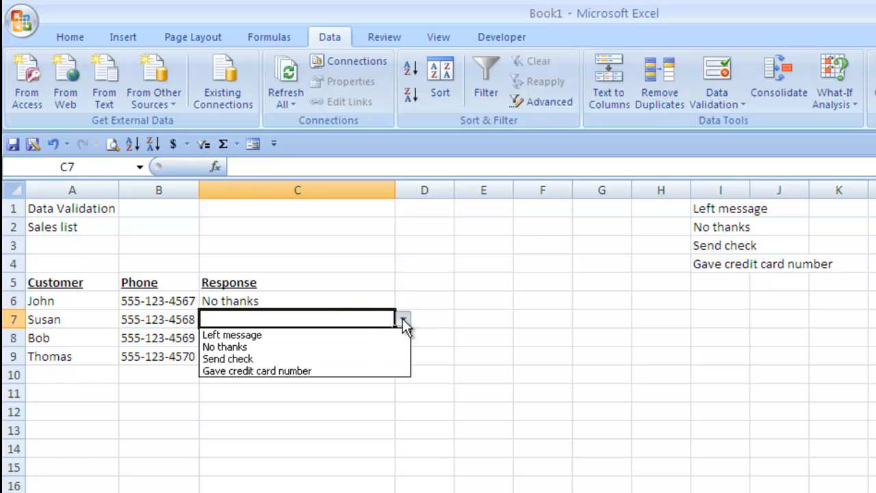
click(378, 356)
Step: Choose "Gave credit card number" as the response in C8 from the validation list
click(369, 337)
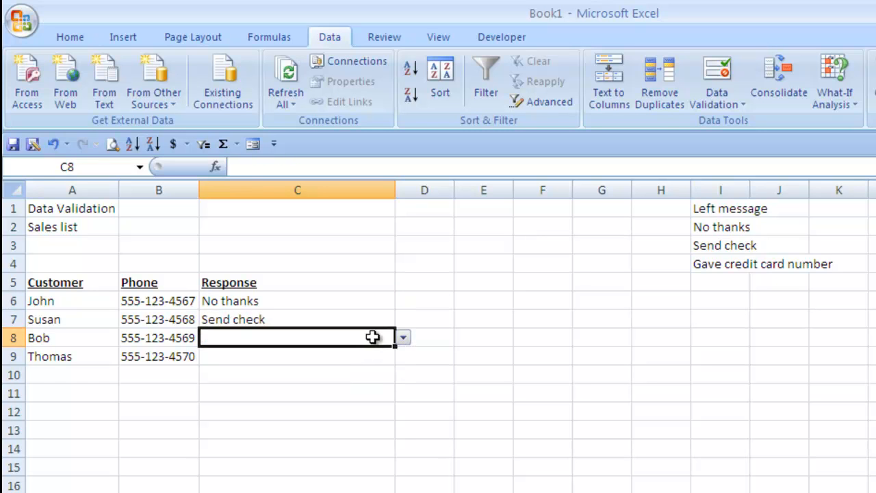
click(403, 338)
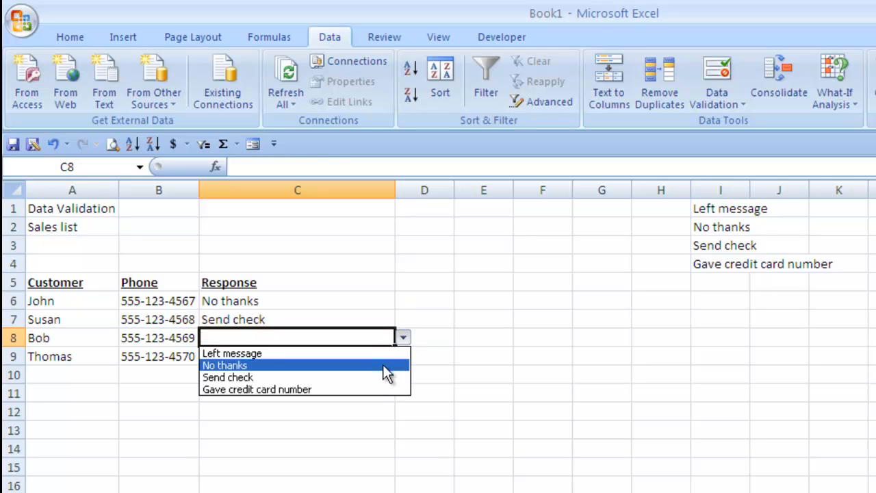
click(374, 388)
Step: Choose "No thanks" as the response in C9 from the validation list
click(314, 361)
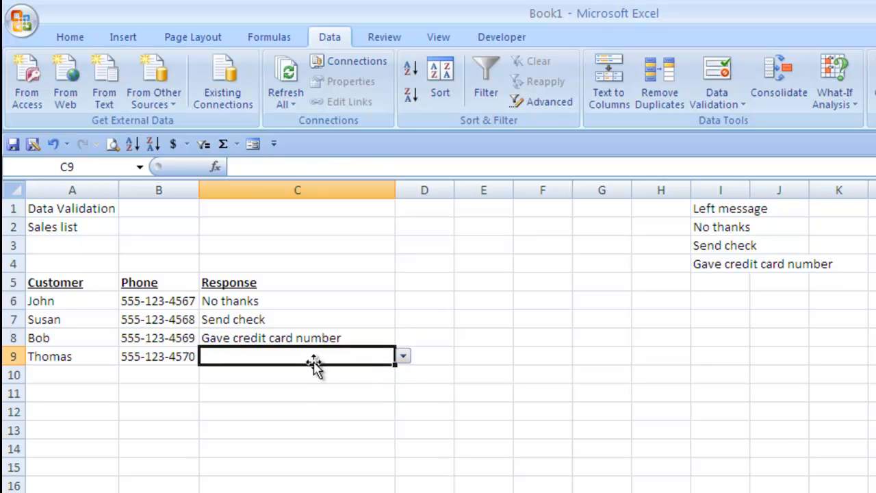
click(401, 357)
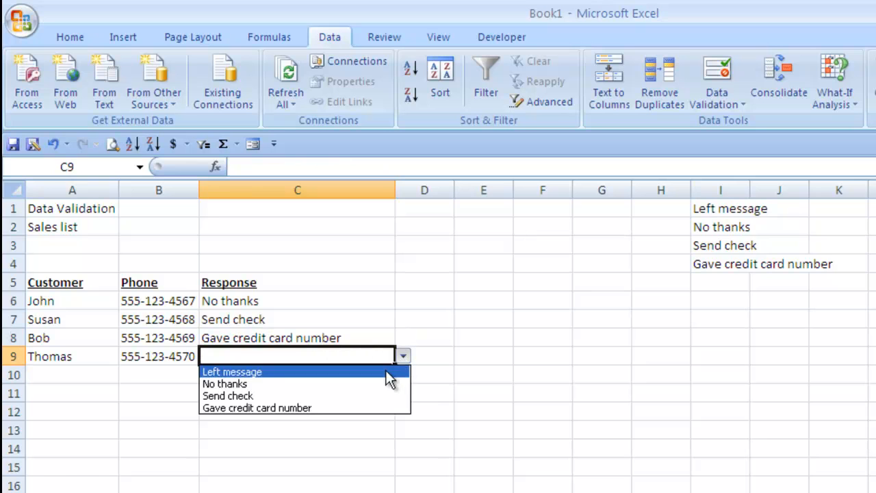
click(390, 382)
Step: Check the empty Response cells below the last customer for validation, viewing the dropdown choices in C14
click(346, 374)
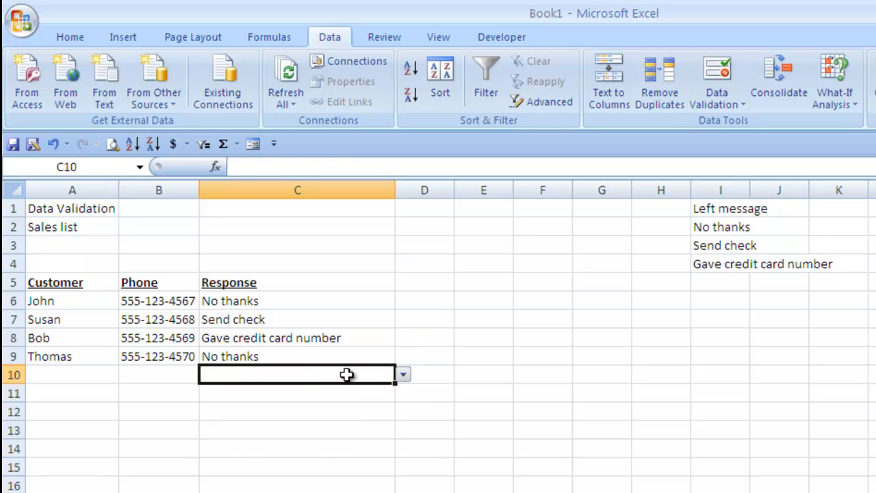
click(332, 413)
click(328, 447)
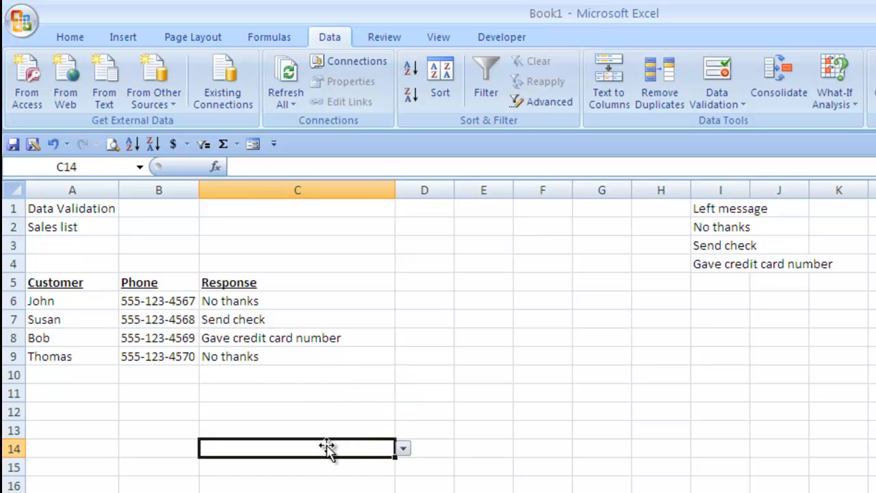
click(403, 448)
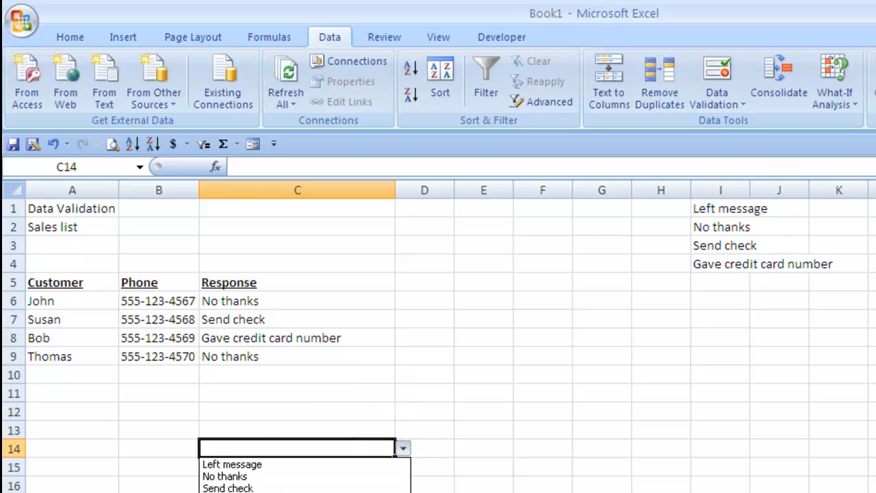
key(Escape)
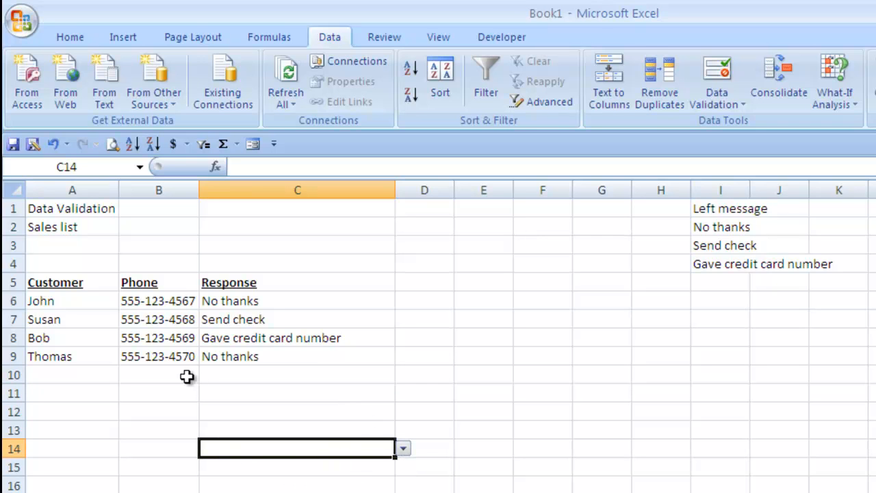
scroll(245, 440, down, 2)
scroll(244, 439, down, 2)
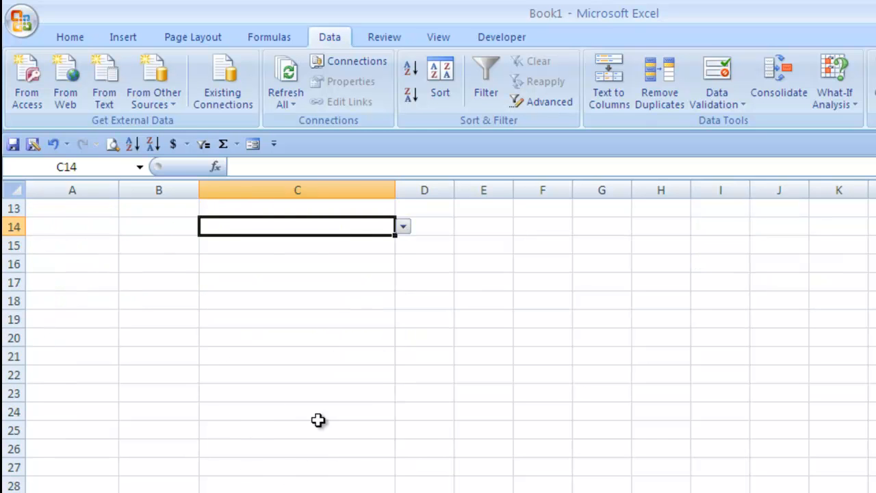
scroll(321, 433, up, 1)
scroll(321, 433, up, 3)
Step: Copy the response in C6, paste it in full over C7:C24, and undo that paste
click(325, 396)
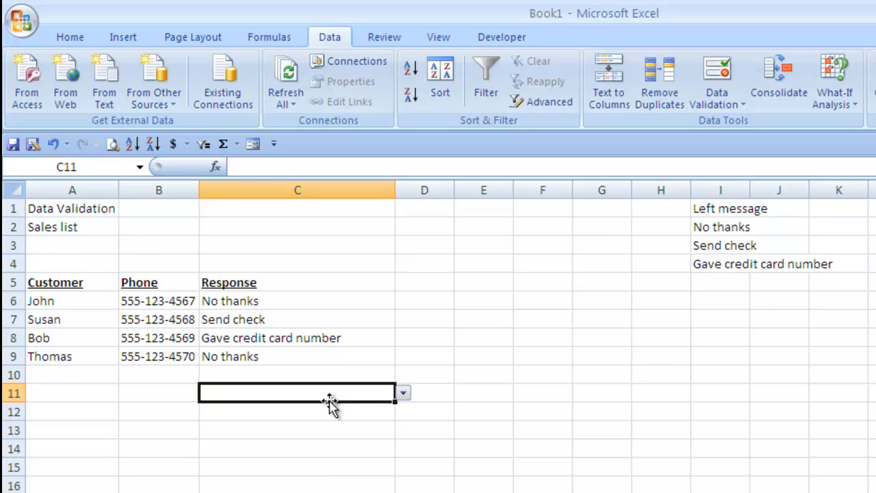
key(ctrl+c)
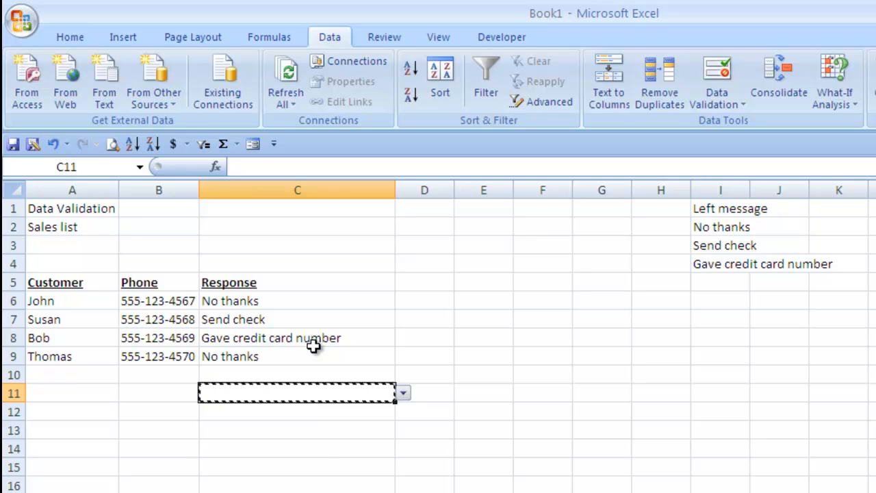
click(289, 301)
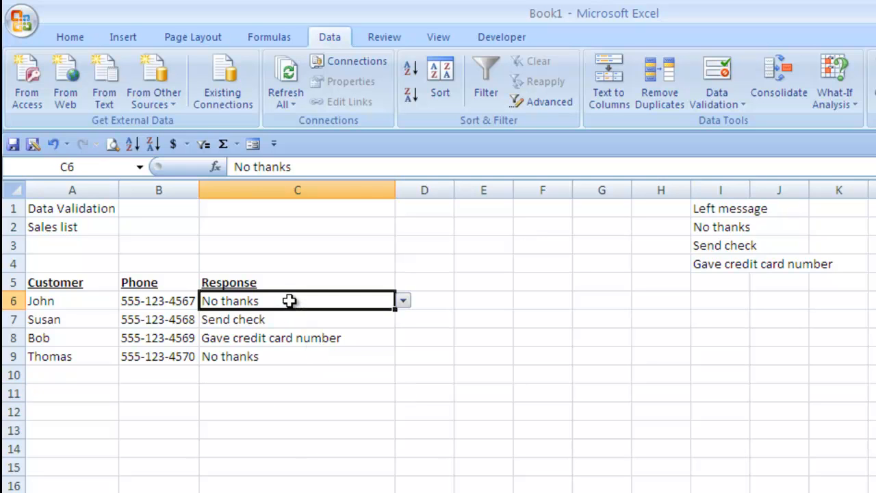
key(ctrl+c)
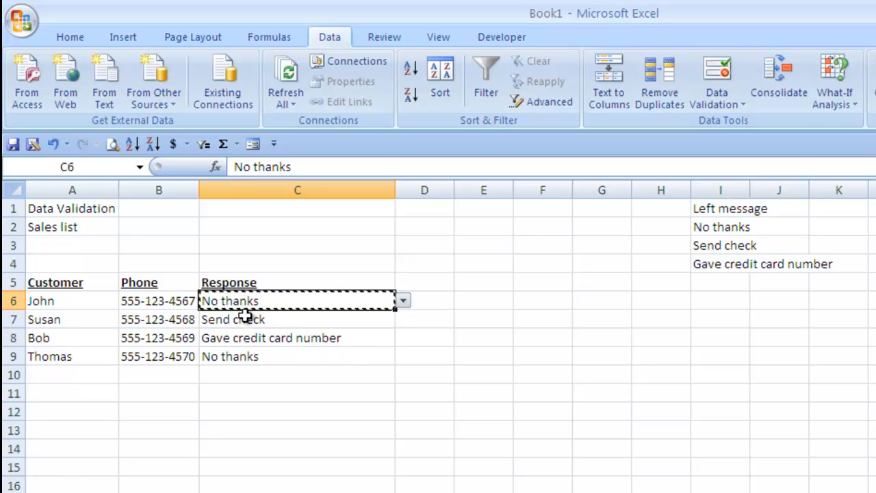
drag(245, 319, 297, 492)
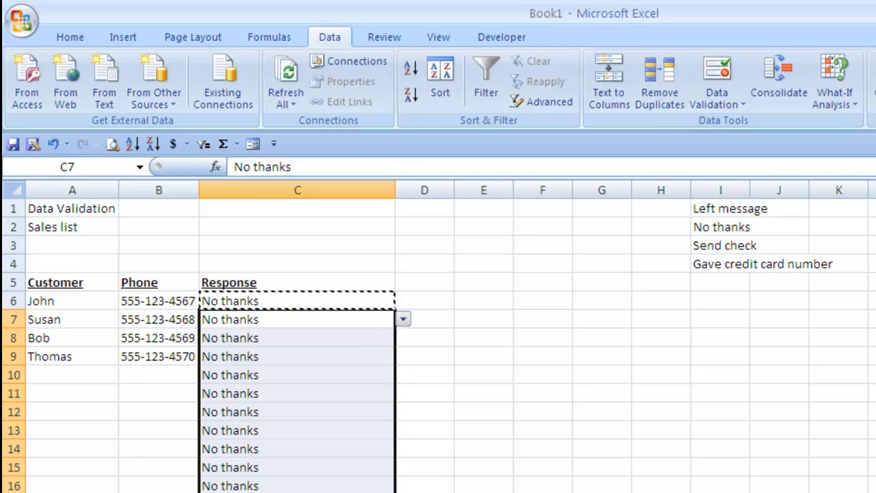
key(ctrl+z)
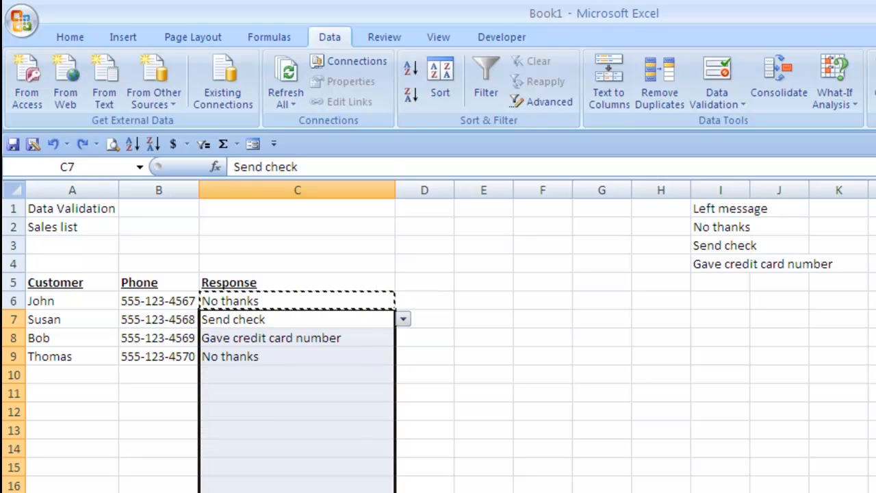
Step: Paste only the validation copied from C6 into C7:C24 using Paste Special
right_click(306, 362)
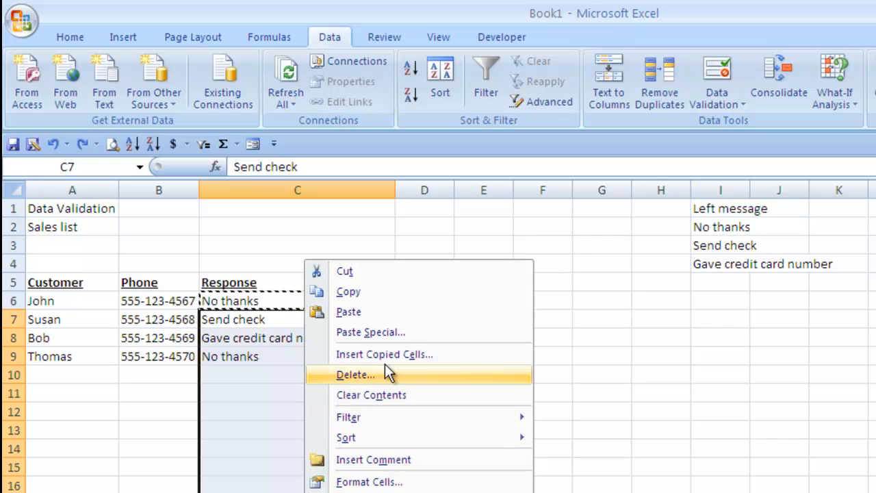
click(387, 332)
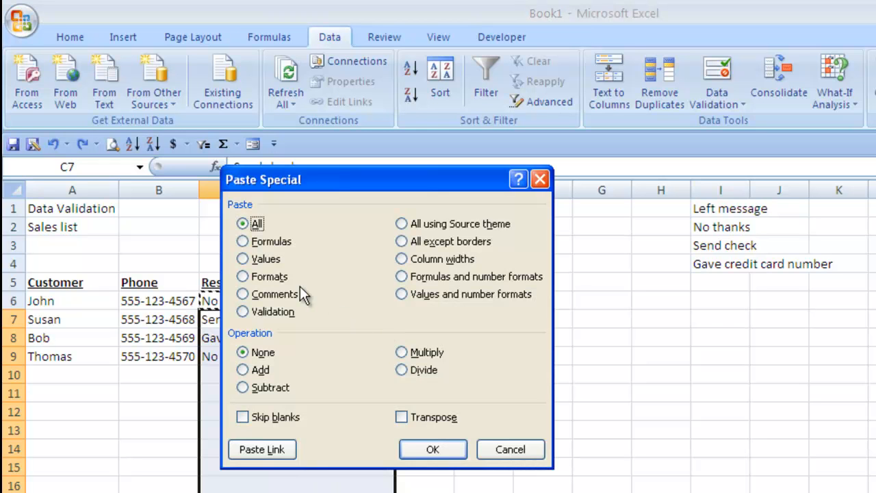
click(274, 314)
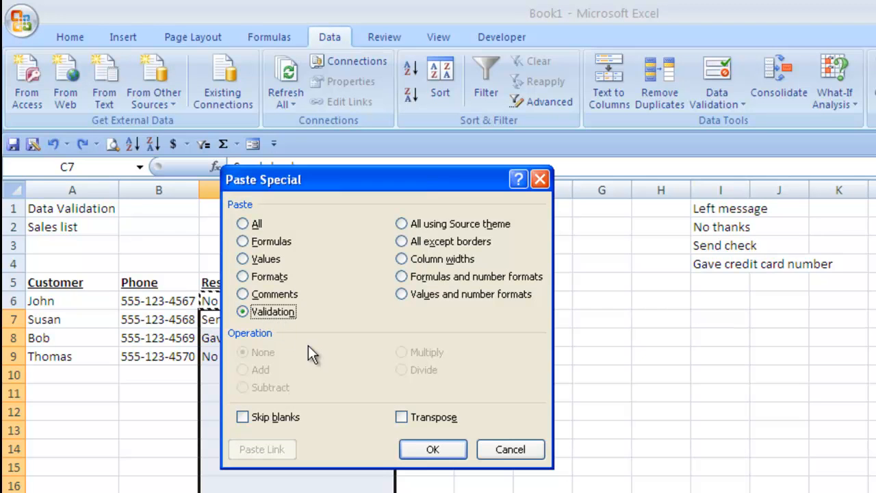
click(427, 448)
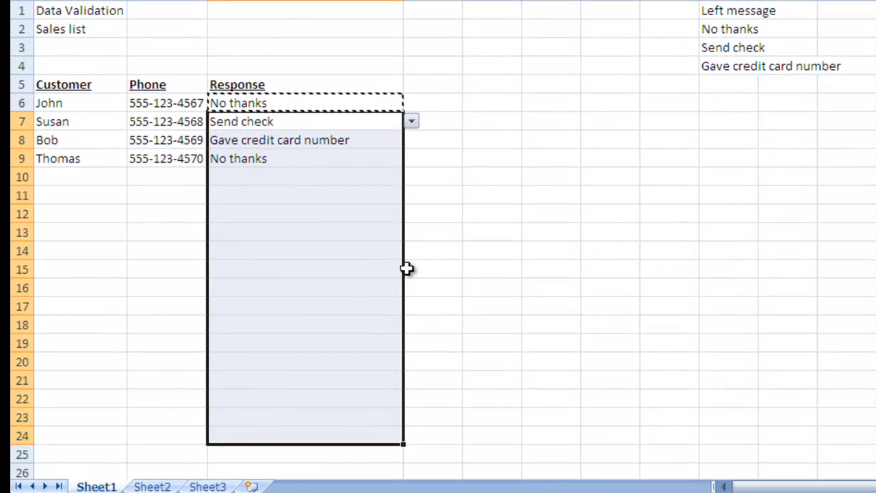
Step: Check the validation dropdown choices in C21, and cancel the copy mode on C6
click(369, 381)
click(413, 381)
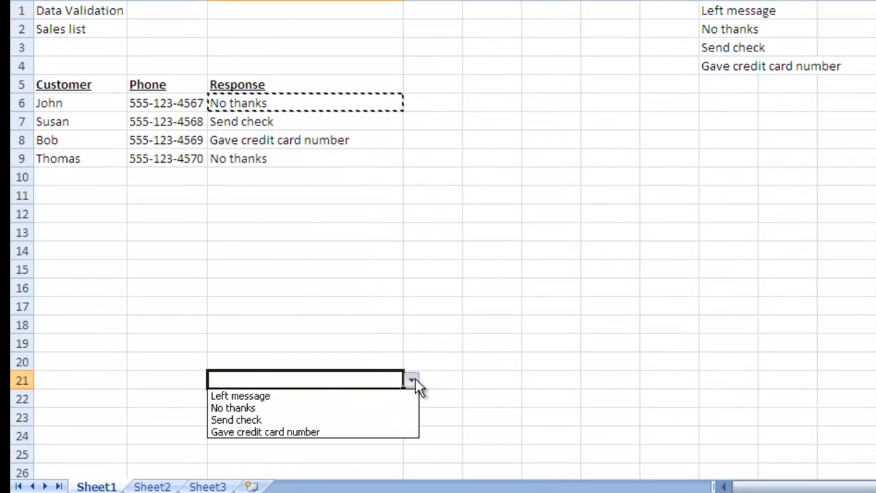
click(350, 450)
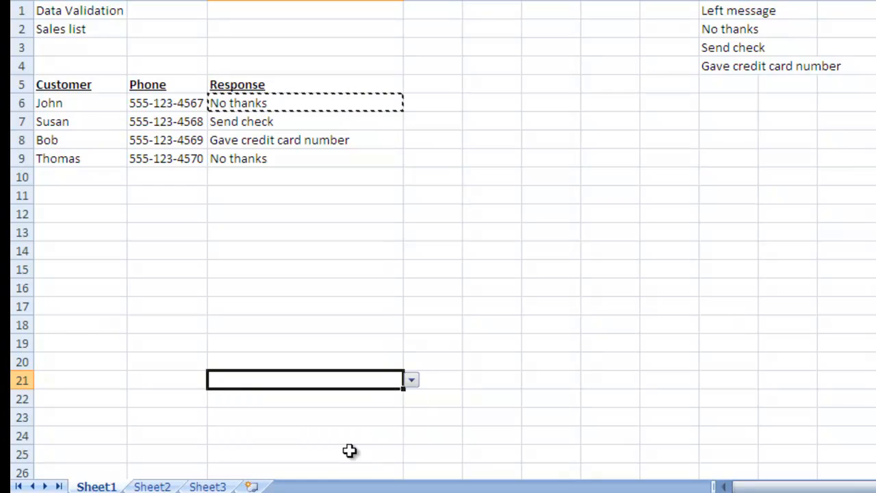
click(349, 450)
click(303, 104)
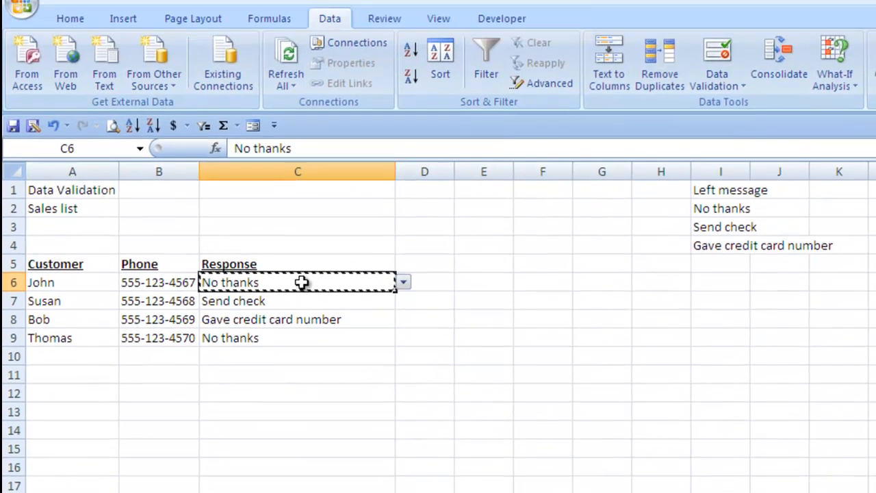
key(Escape)
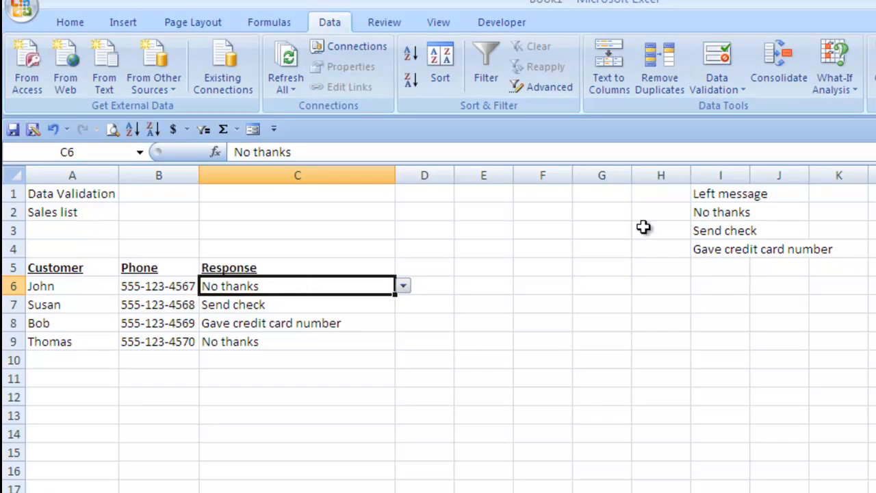
Step: Add "Call back later" in I5 as another standard response below the existing ones
click(718, 265)
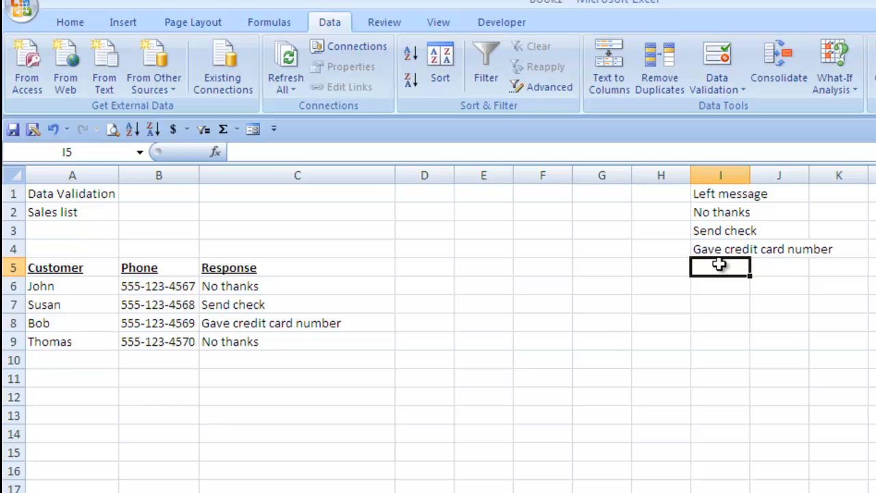
text(Ca)
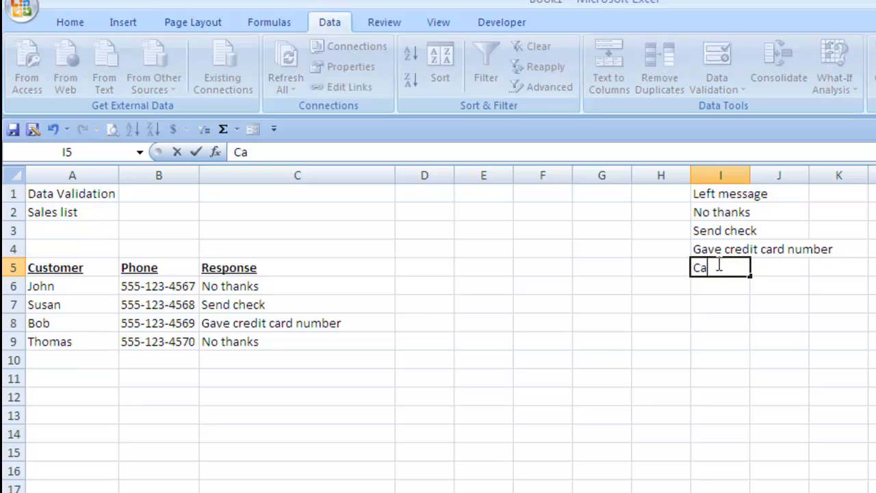
text(ll back later)
key(Return)
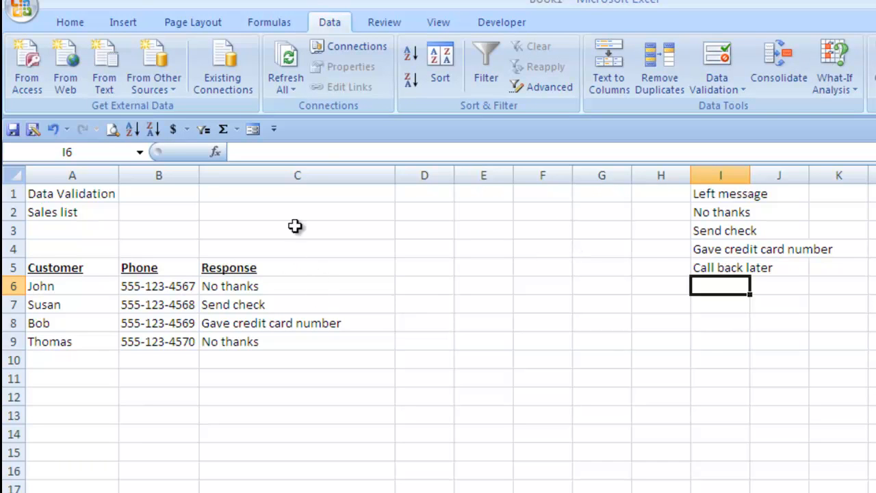
Step: Extend the validation source of C6 to =$I$1:$I$5 and apply the change to all other cells with the same settings
click(272, 286)
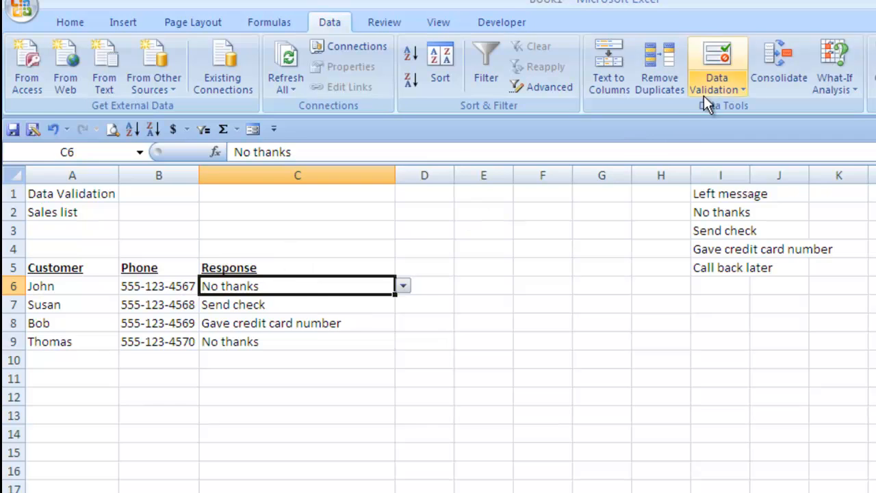
click(719, 62)
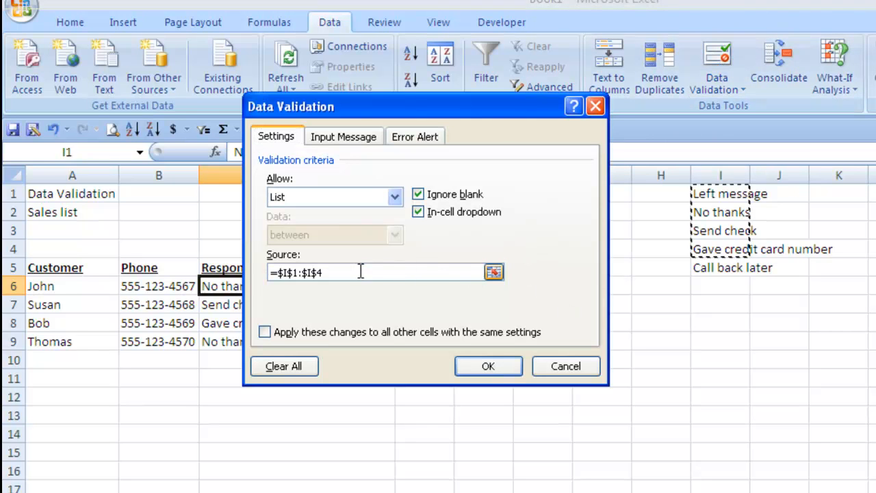
click(361, 272)
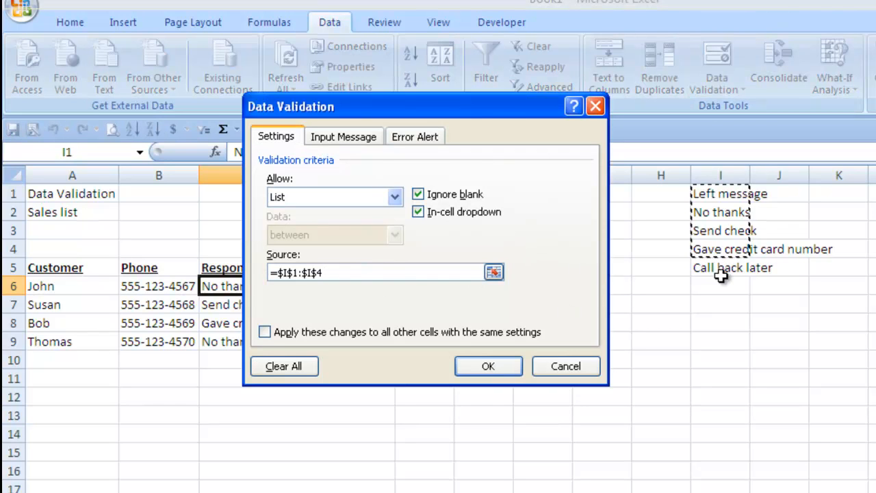
drag(711, 196, 715, 268)
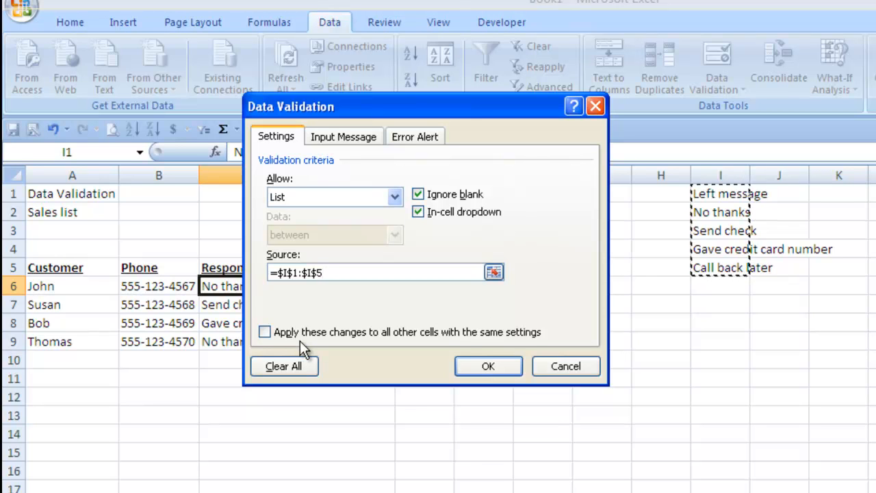
click(265, 332)
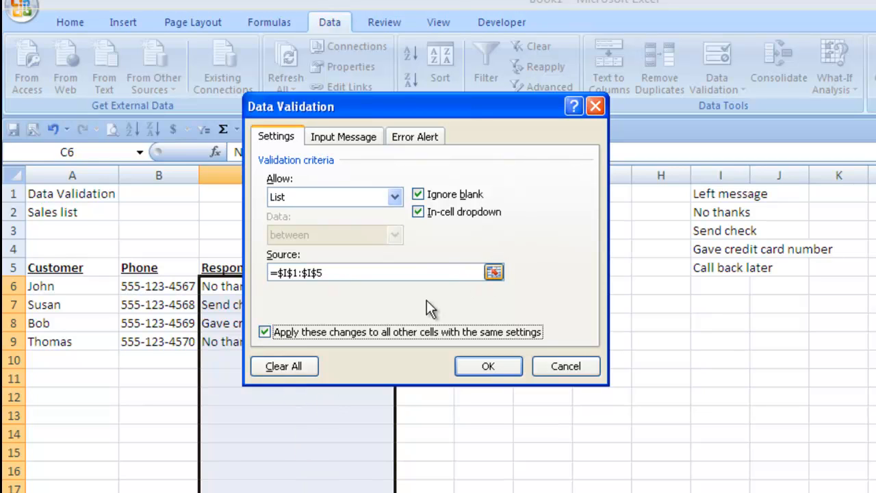
click(493, 371)
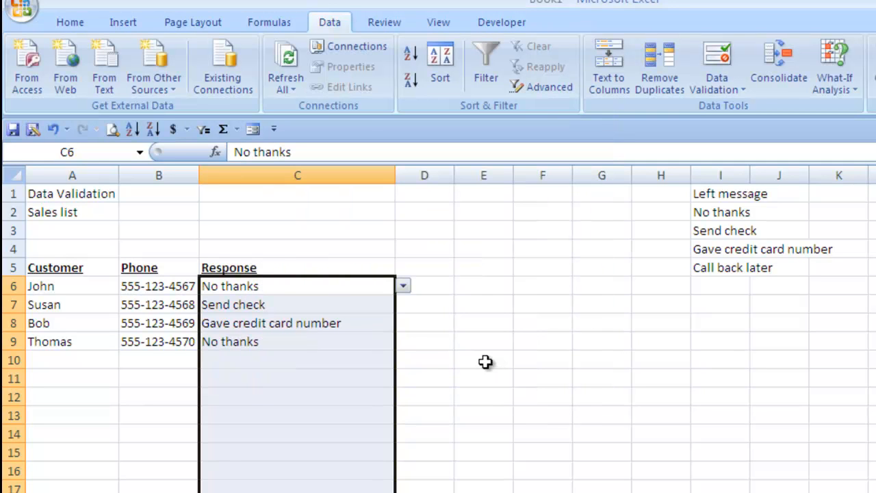
Step: Add another customer in row 10 by entering the customer's name and a placeholder phone number
click(331, 360)
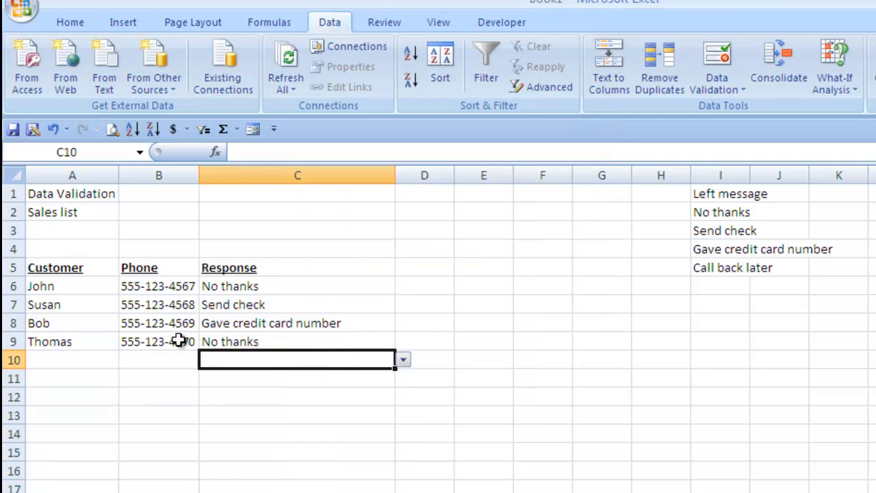
click(96, 354)
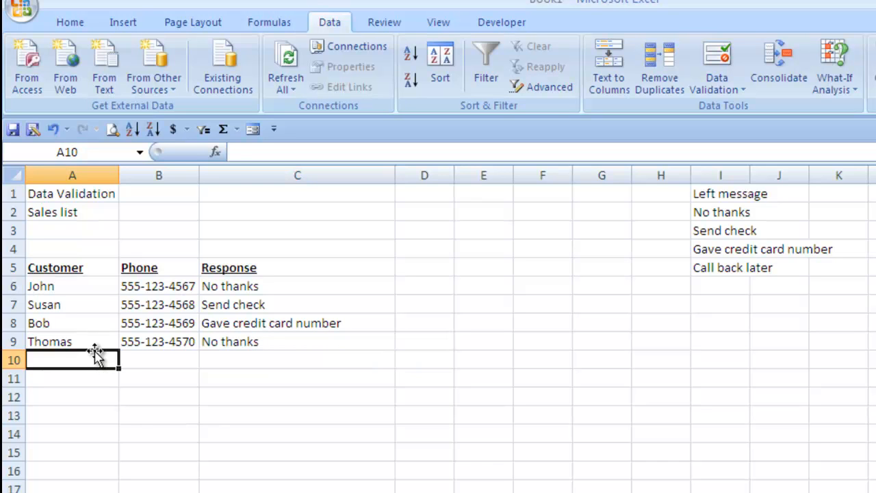
text(James)
key(Tab)
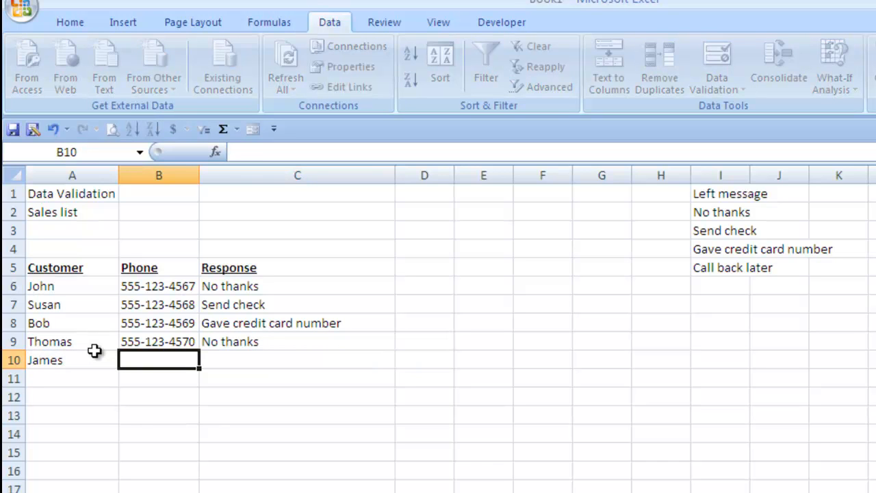
text(111)
key(Tab)
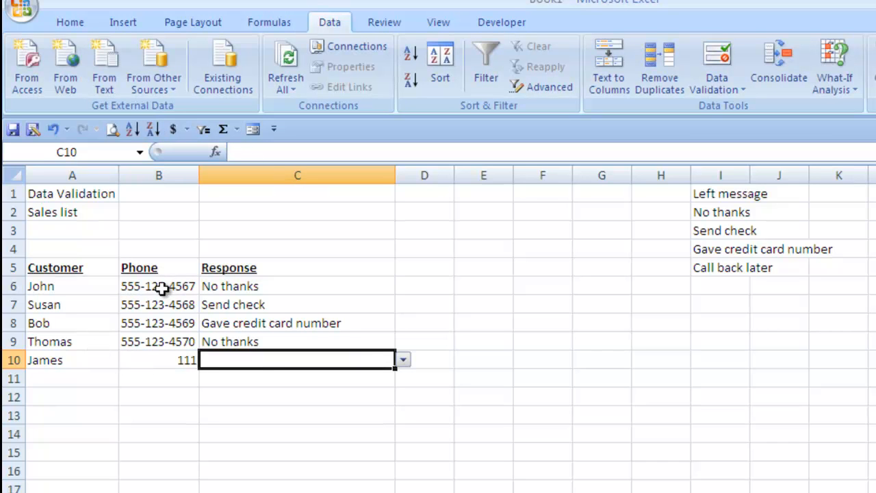
Step: Choose "Call back later" as the new customer's response in C10 from the validation list
click(403, 358)
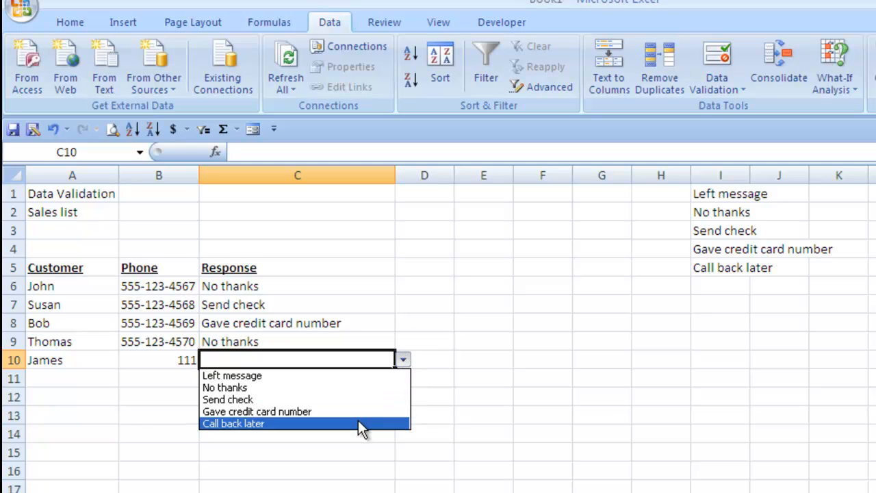
click(306, 422)
click(306, 404)
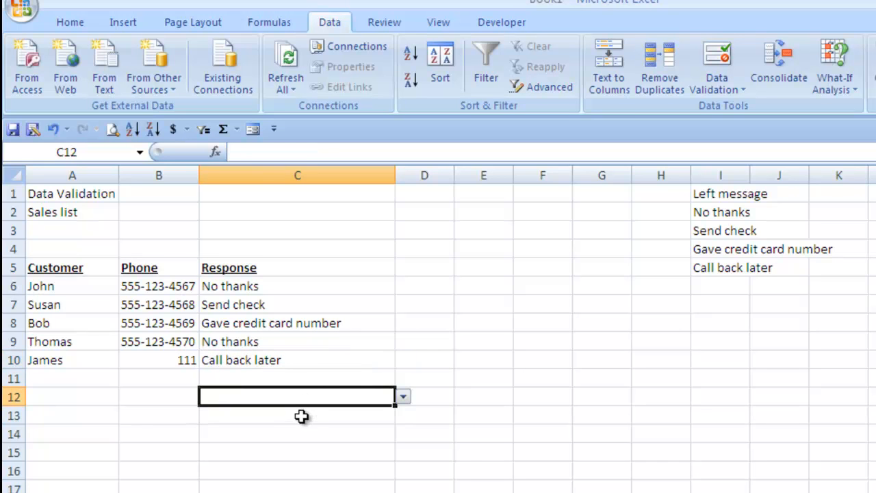
click(97, 286)
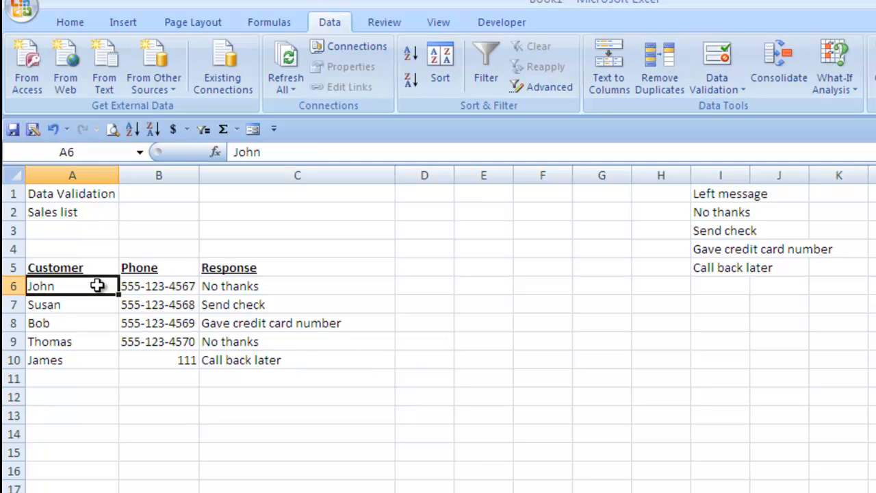